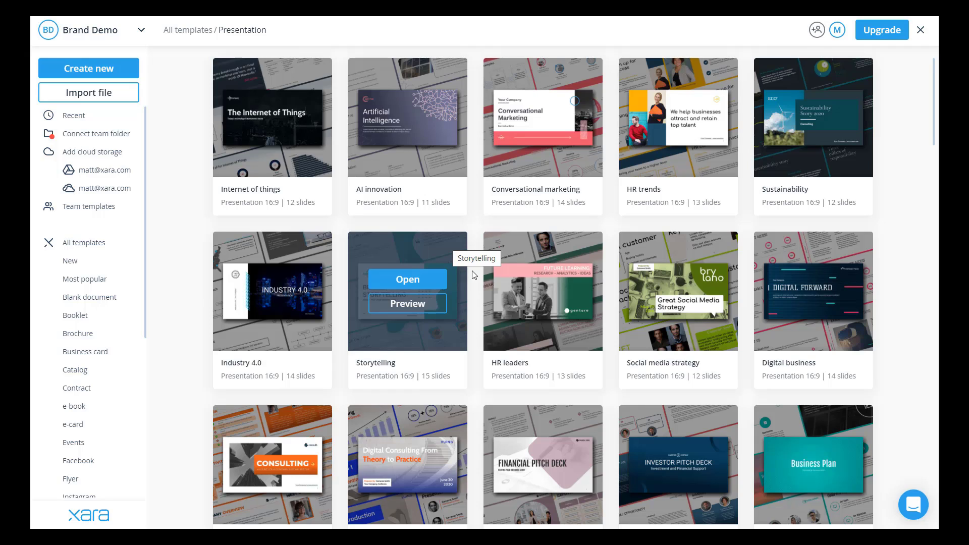
Open the Storytelling template, dismiss the brand notice, and show the Brand dropdown list.
left_click(433, 281)
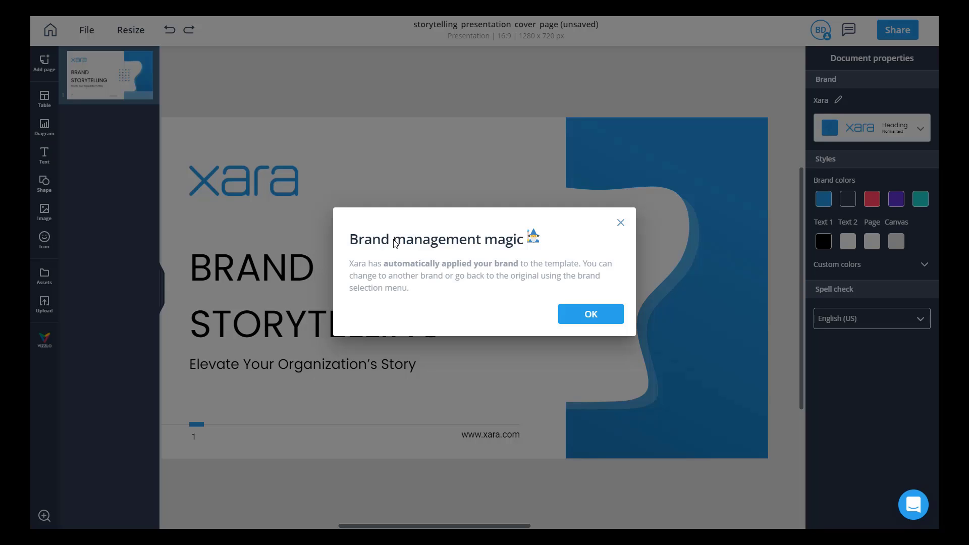
left_click(607, 321)
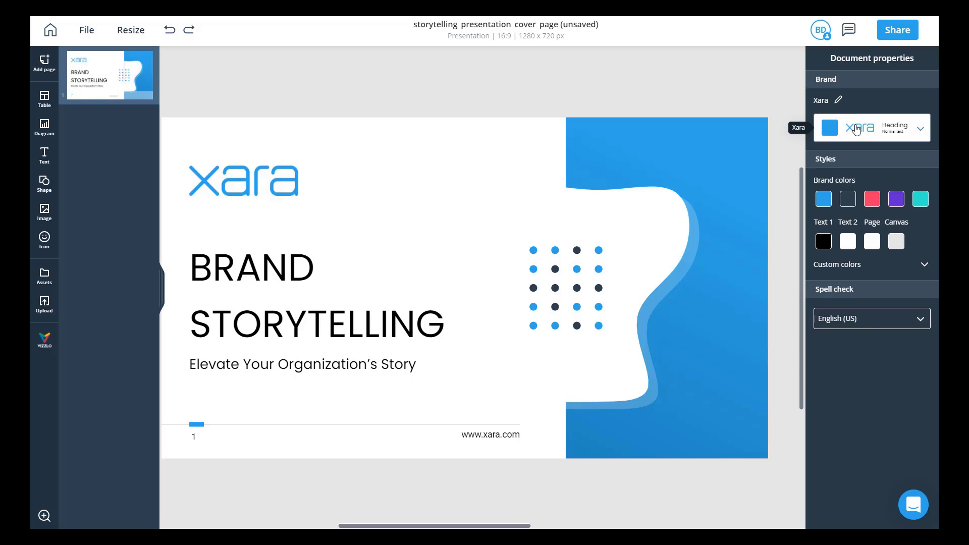
left_click(857, 130)
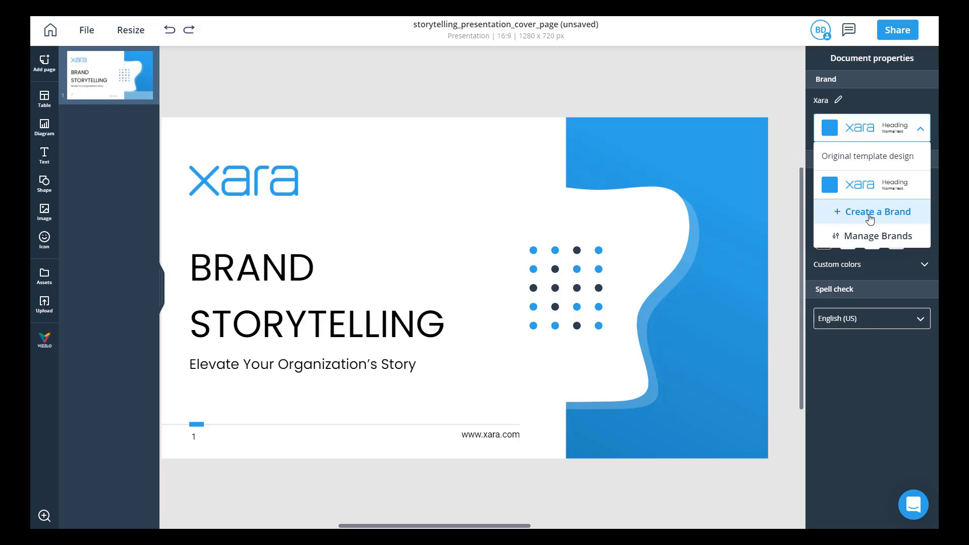
Create a new brand named 'Xara logo' and continue to the logo step.
left_click(869, 218)
left_click(355, 219)
type("Xara logo")
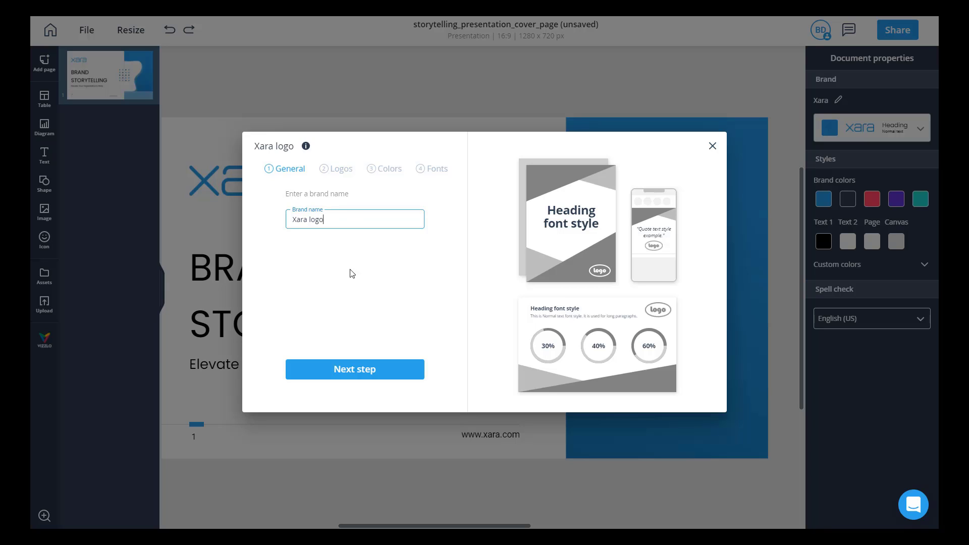
left_click(342, 366)
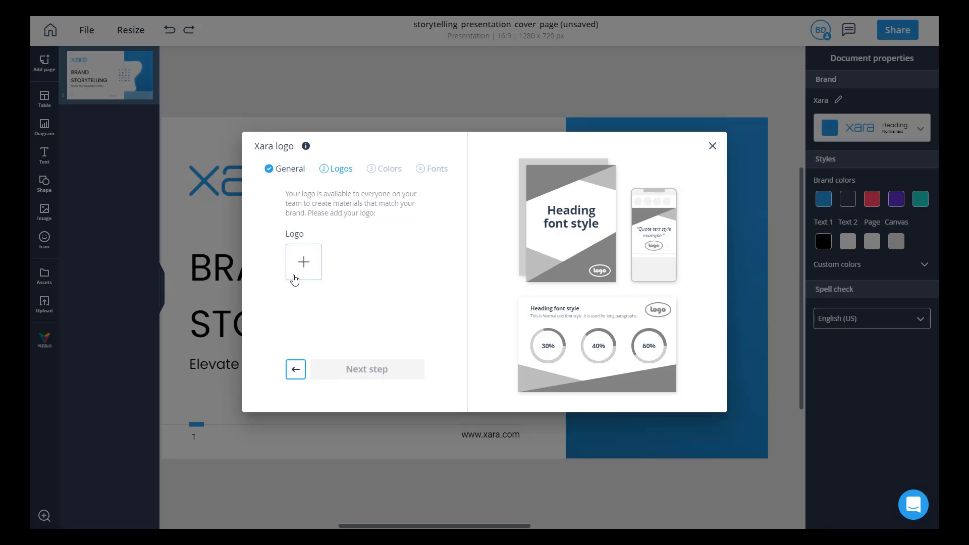
Upload icon dark as the brand logo and icon white as the inverted logo.
left_click(303, 264)
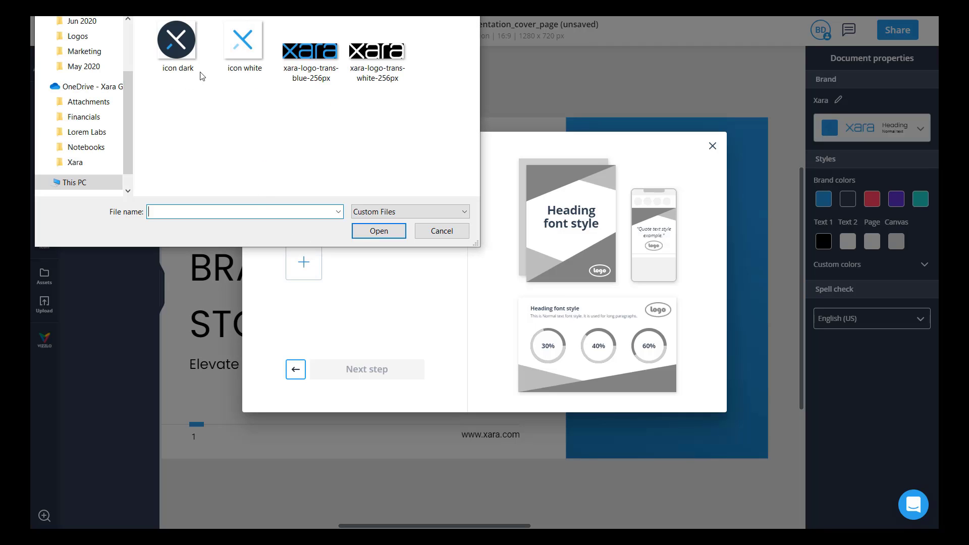
left_click(181, 41)
left_click(374, 232)
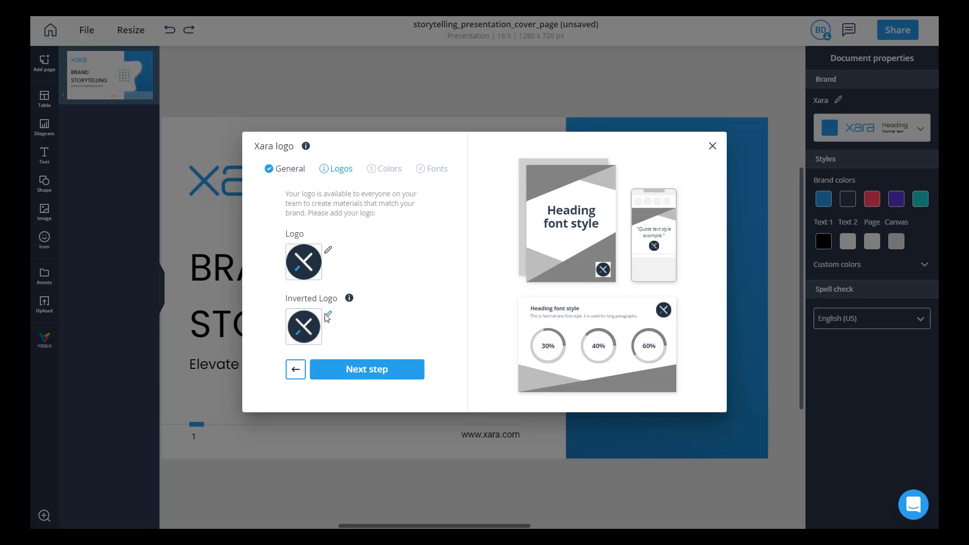
left_click(327, 315)
left_click(244, 48)
left_click(380, 232)
left_click(363, 369)
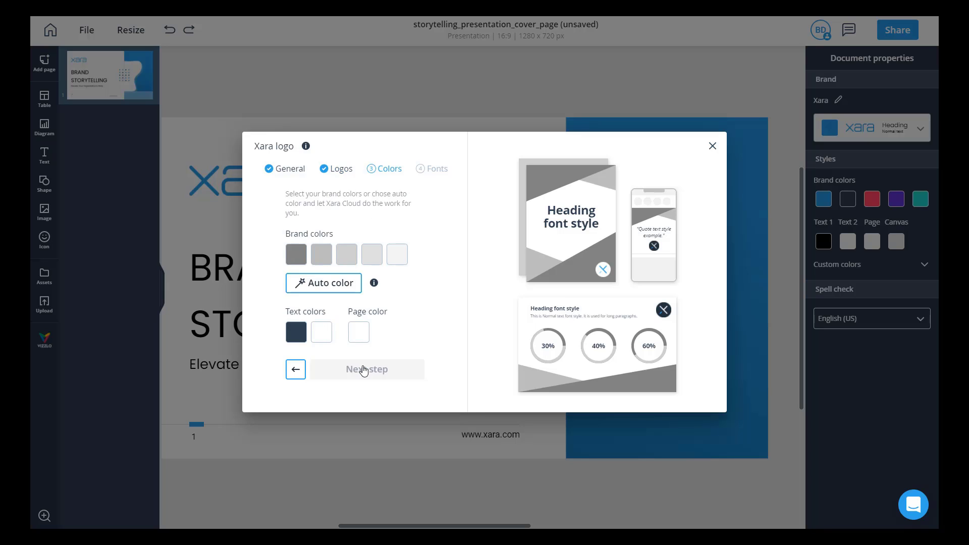
Auto-generate the brand palette, keeping #275978 as the first colour, and continue to Fonts.
left_click(315, 284)
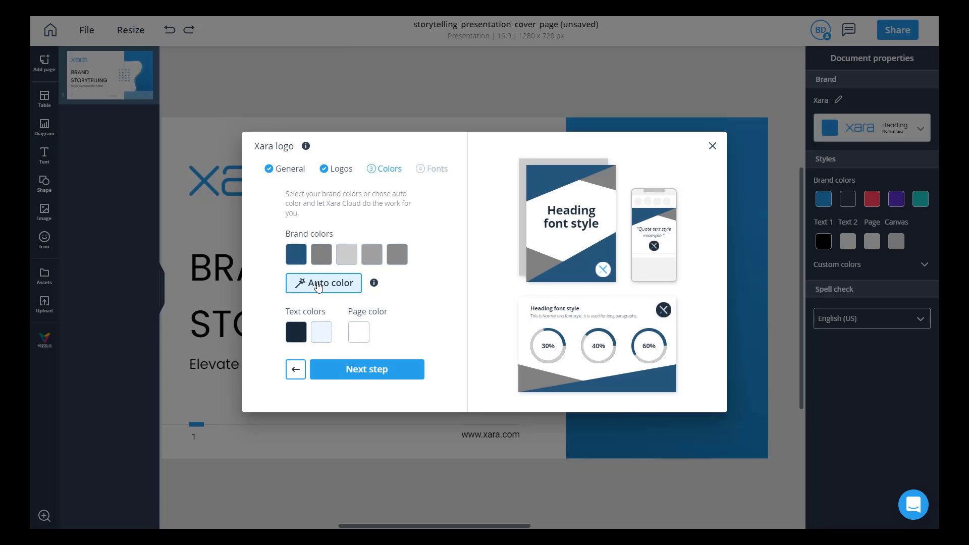
left_click(296, 255)
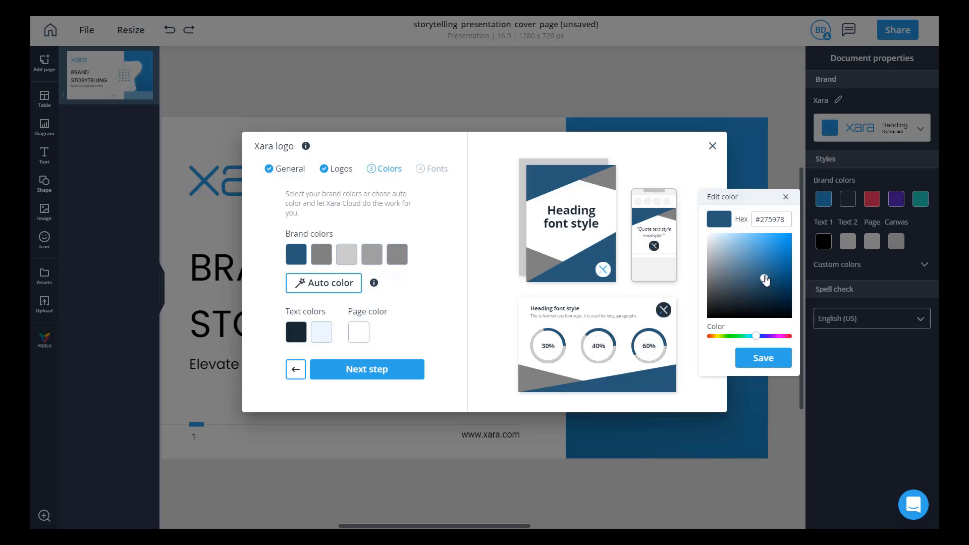
left_click(758, 366)
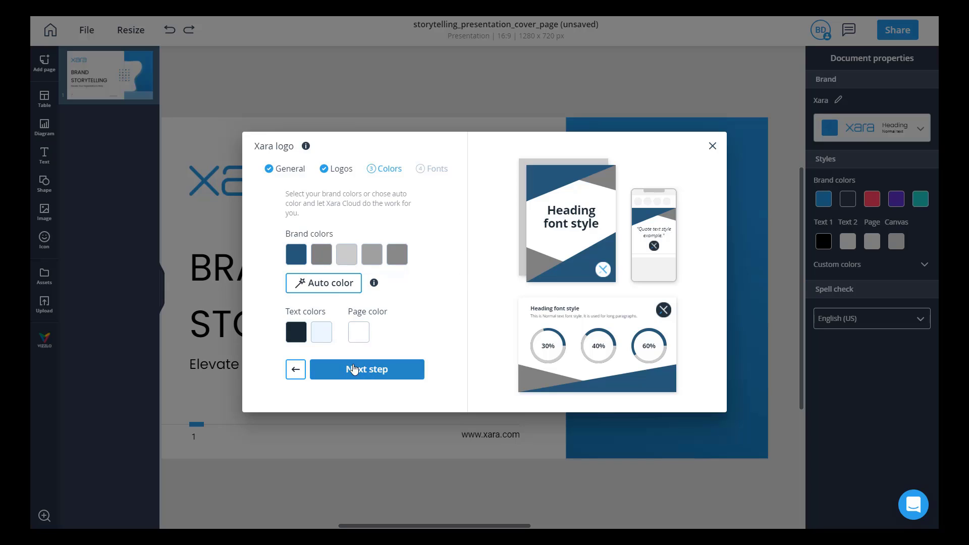
left_click(393, 369)
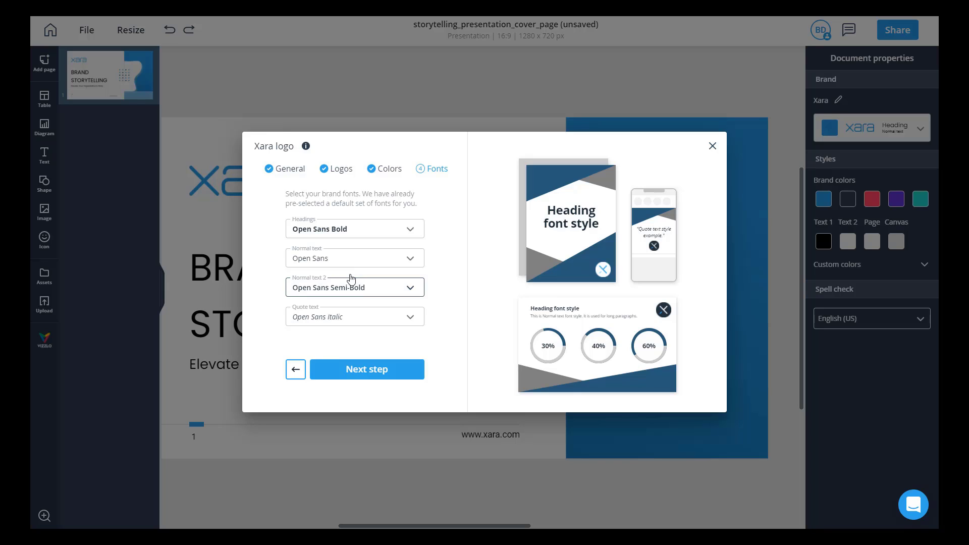
Choose Poppins for headings and Roboto Thin for normal text in the brand fonts.
left_click(363, 228)
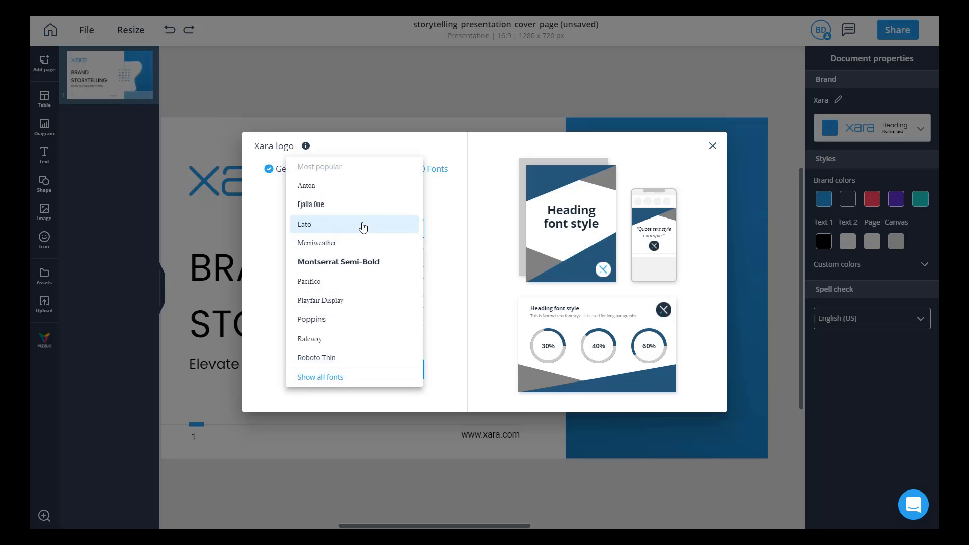
left_click(441, 242)
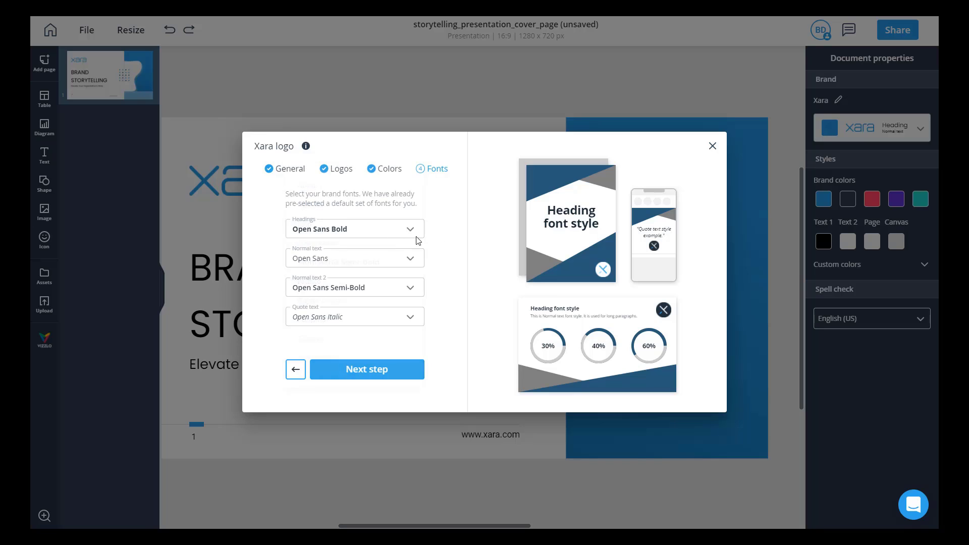
left_click(345, 258)
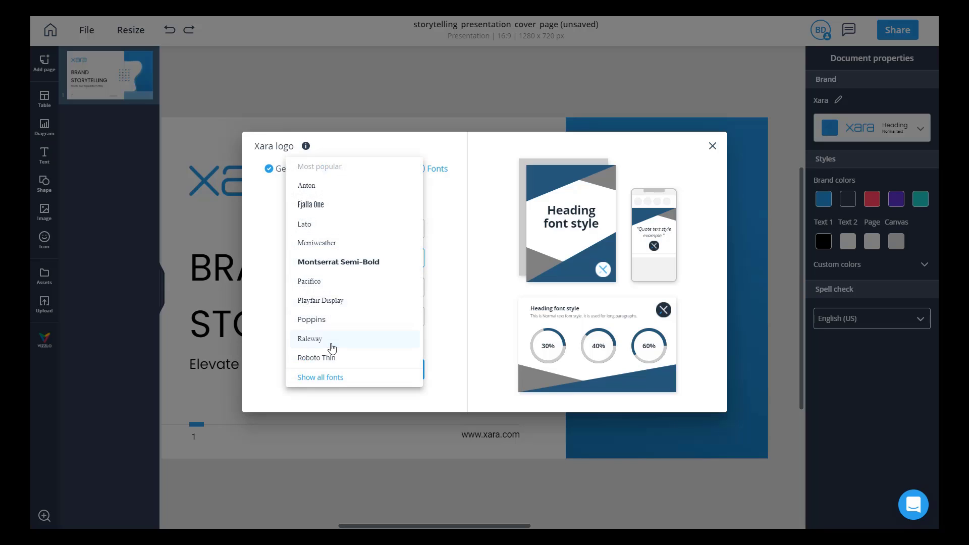
left_click(446, 242)
left_click(368, 223)
left_click(334, 320)
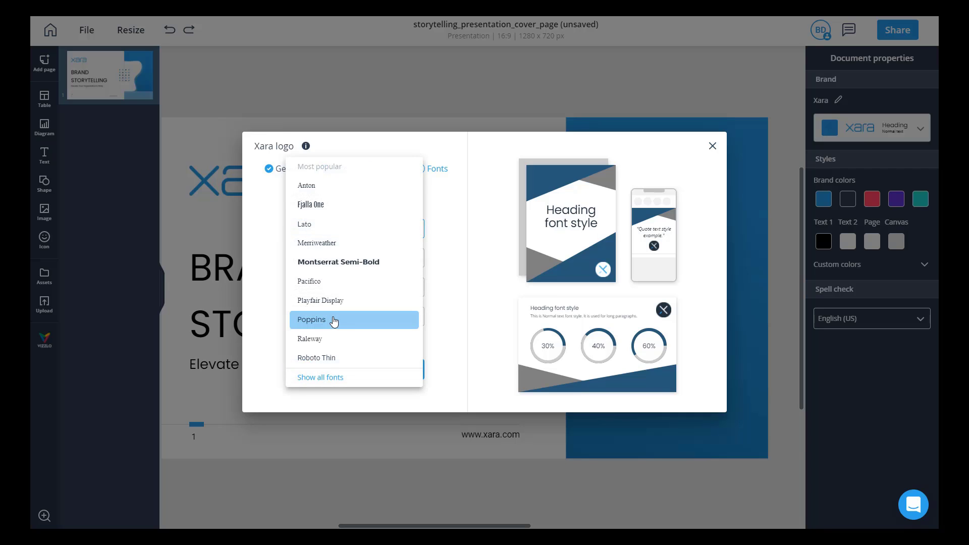
left_click(447, 300)
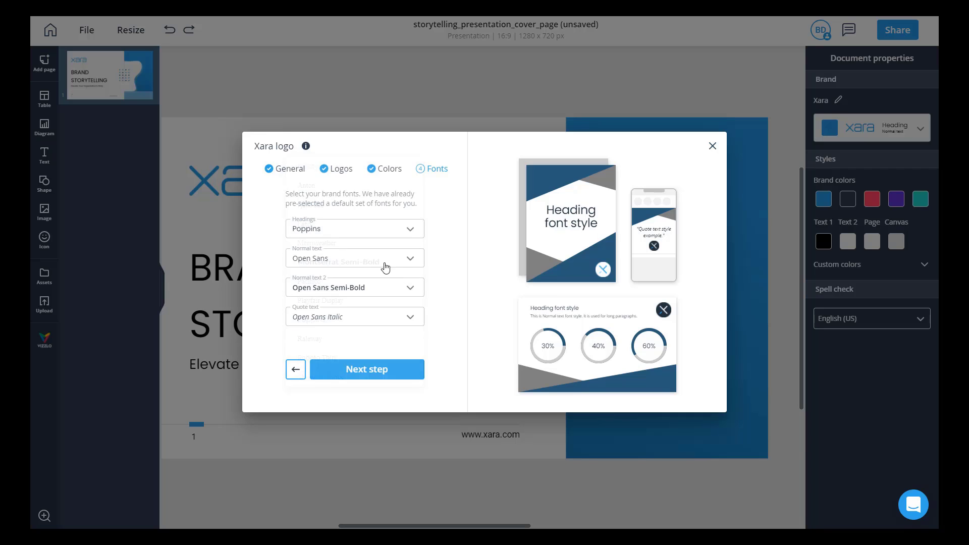
left_click(350, 258)
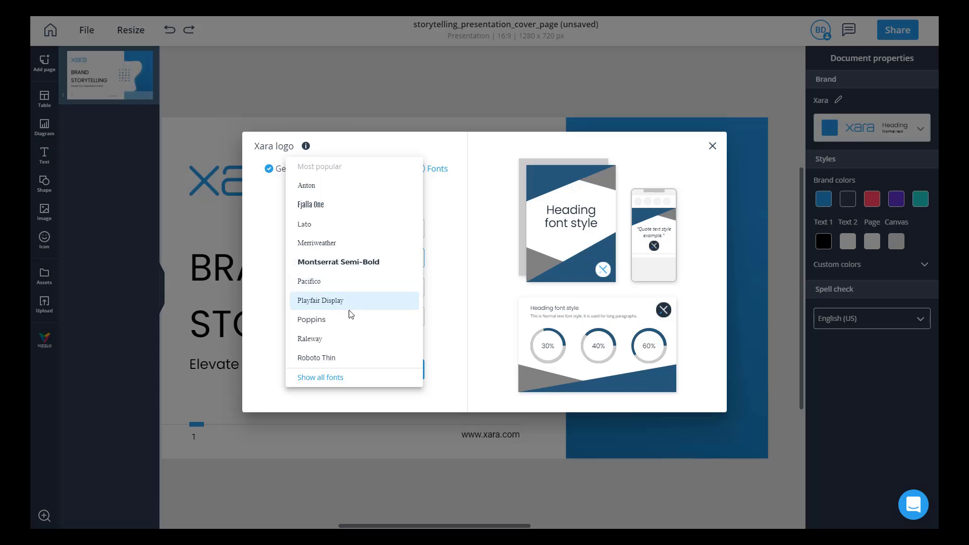
left_click(346, 358)
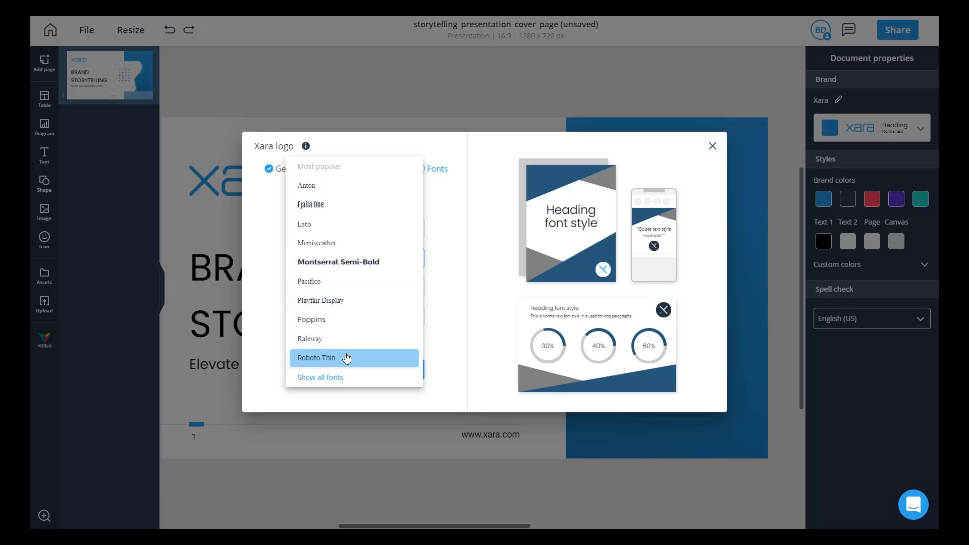
left_click(453, 309)
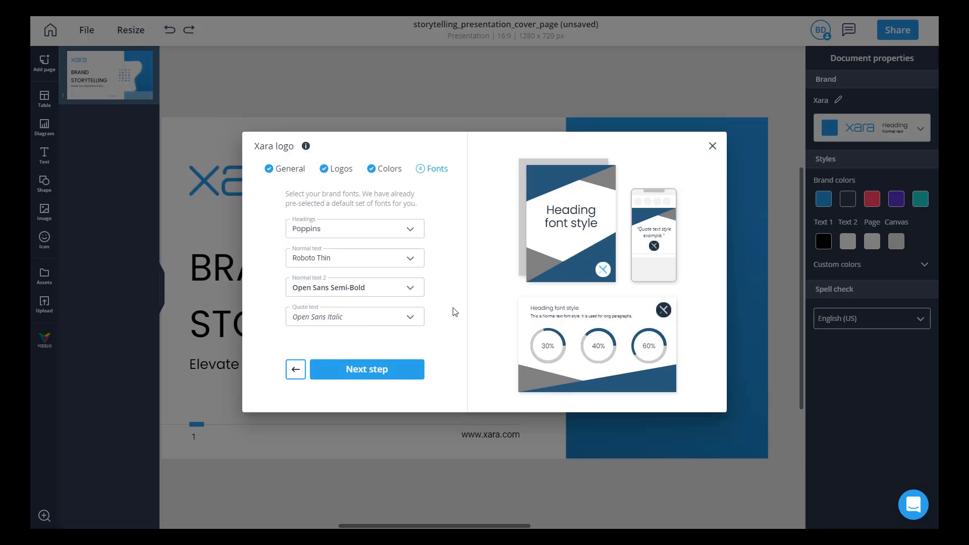
left_click(367, 375)
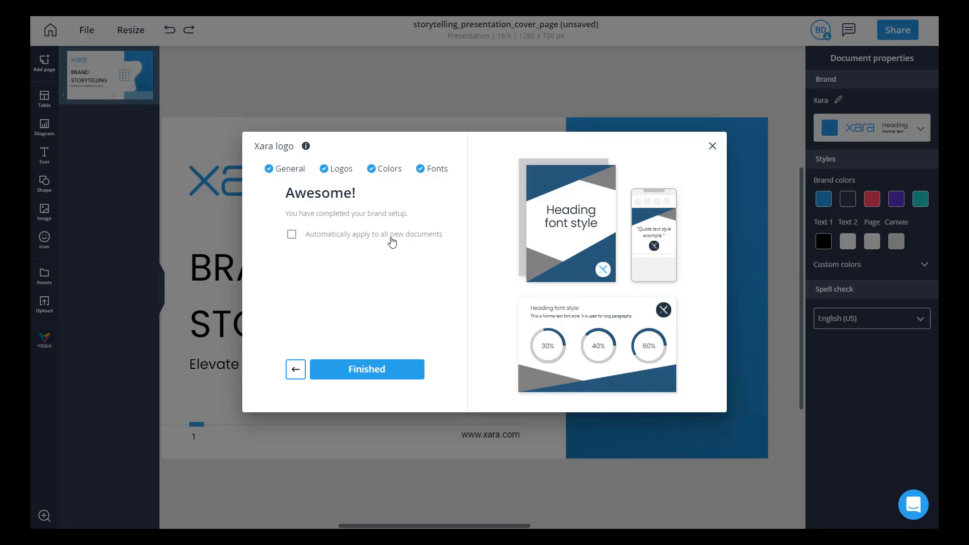
Finish the brand wizard, then switch the cover slide to the Xara brand.
left_click(362, 370)
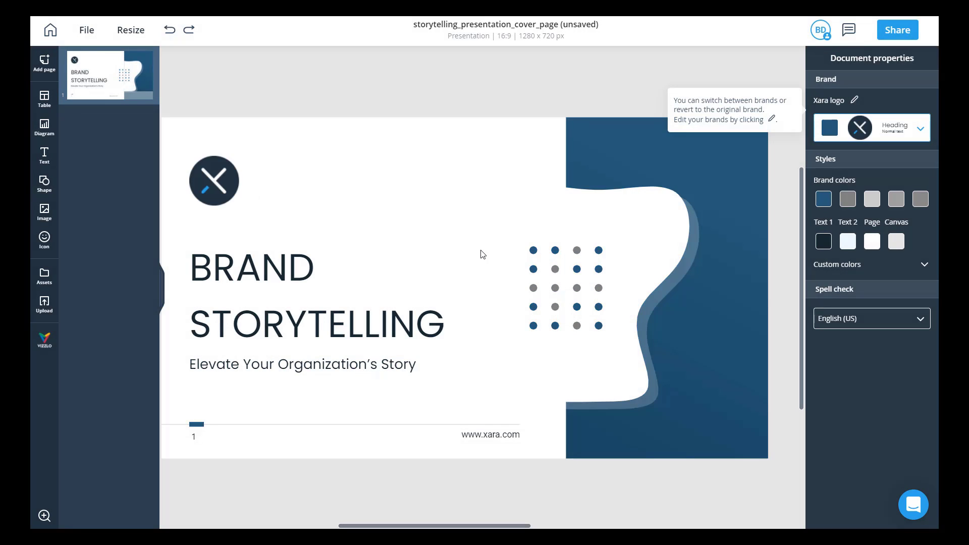
left_click(870, 126)
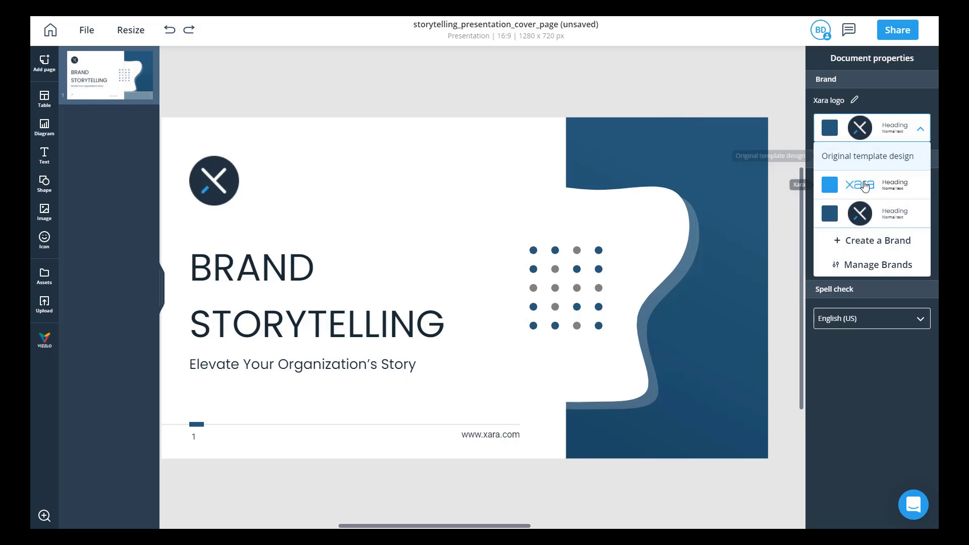
left_click(865, 185)
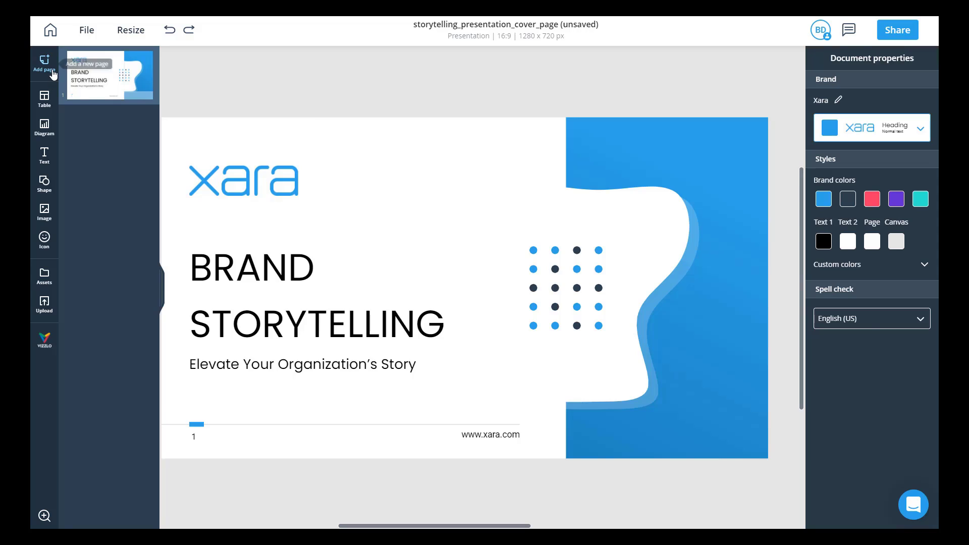
Add the Power of the Story, 3 R's of Story Telling and Headline pages.
left_click(51, 69)
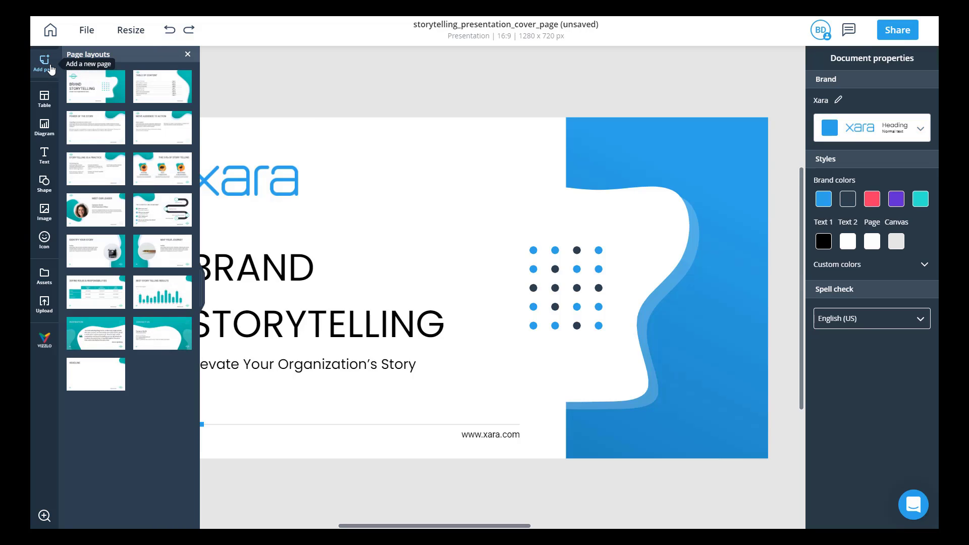
left_click(102, 143)
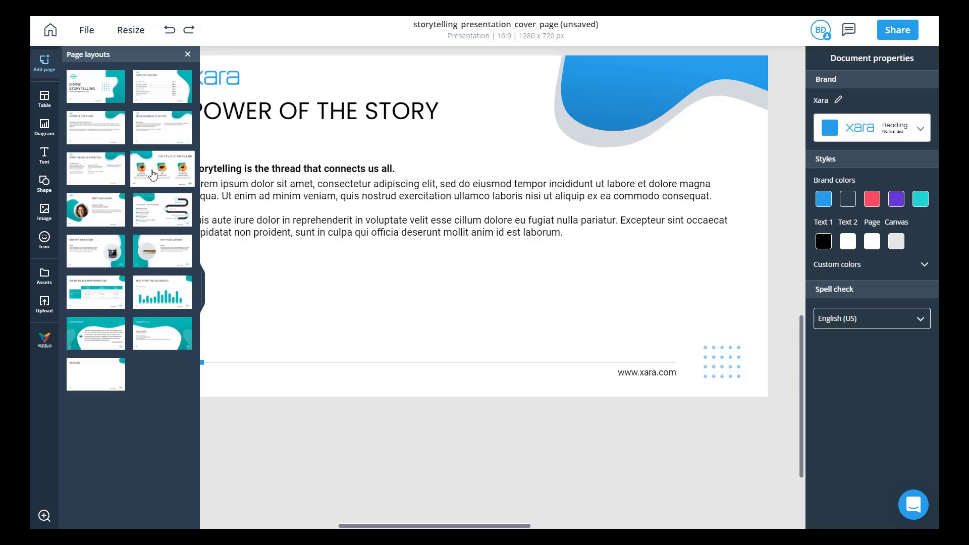
left_click(152, 174)
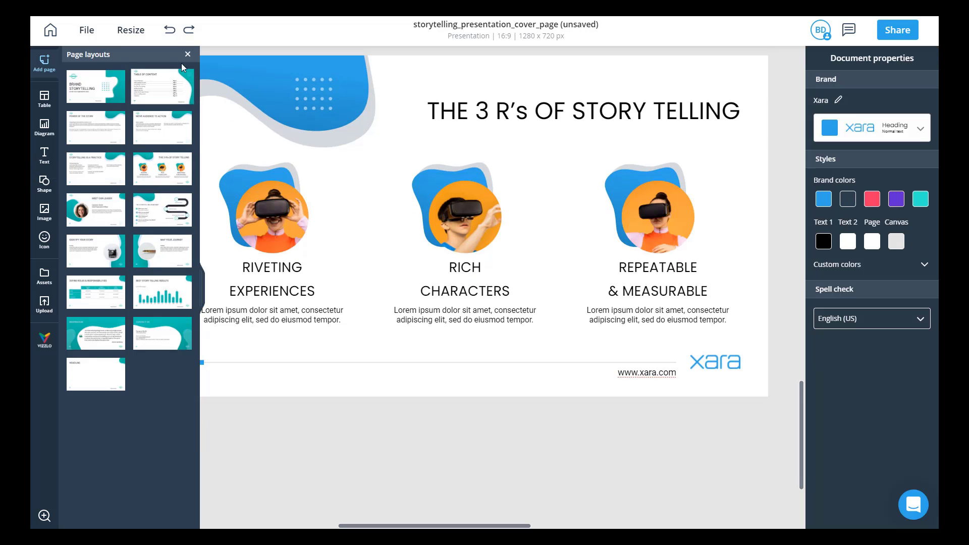
left_click(98, 387)
Place a Venn business graphic on the Headline page and close the diagram gallery.
left_click(43, 130)
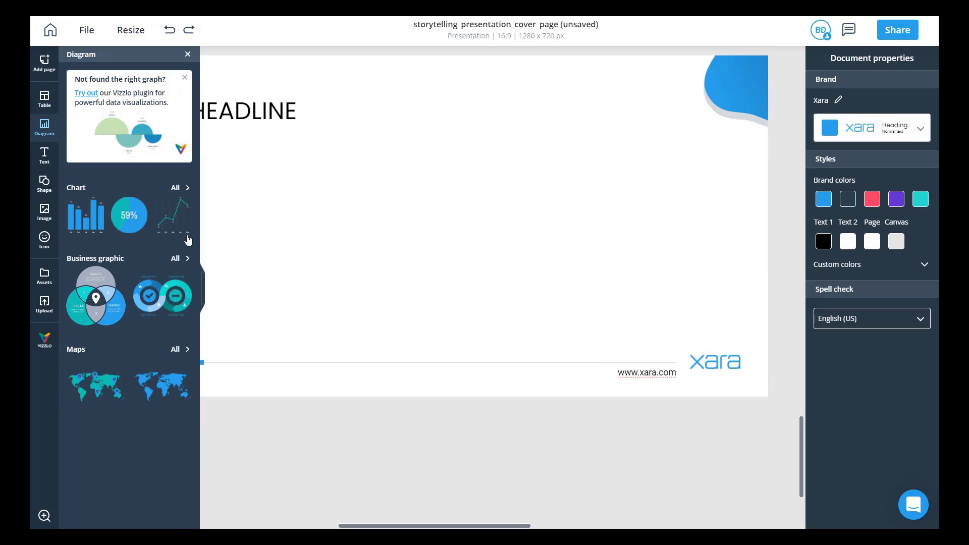
left_click_drag(216, 236, 469, 237)
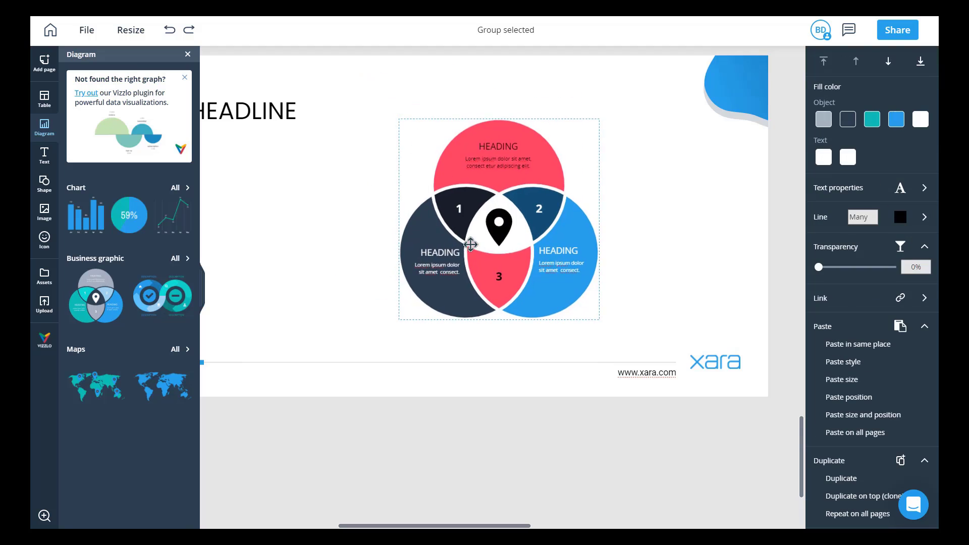
key("Delete")
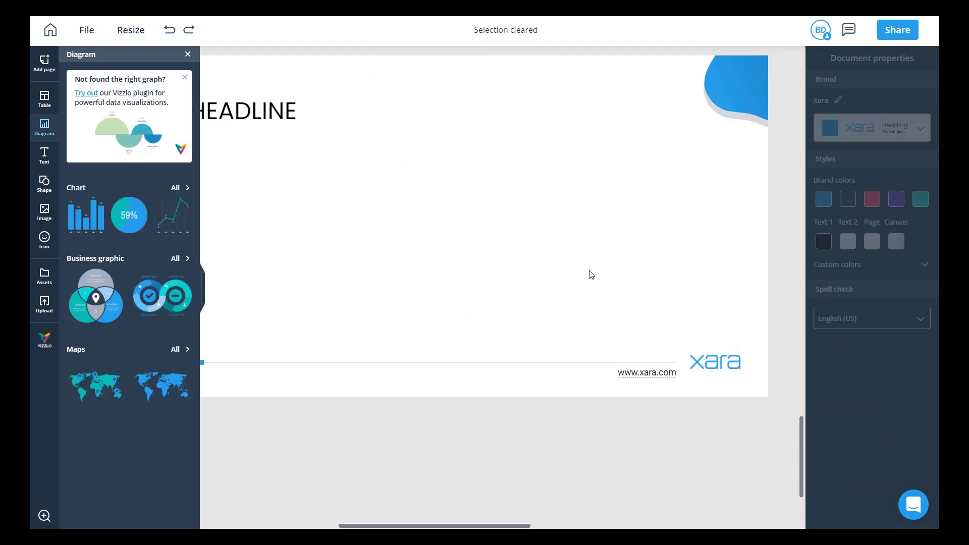
key("ctrl+z")
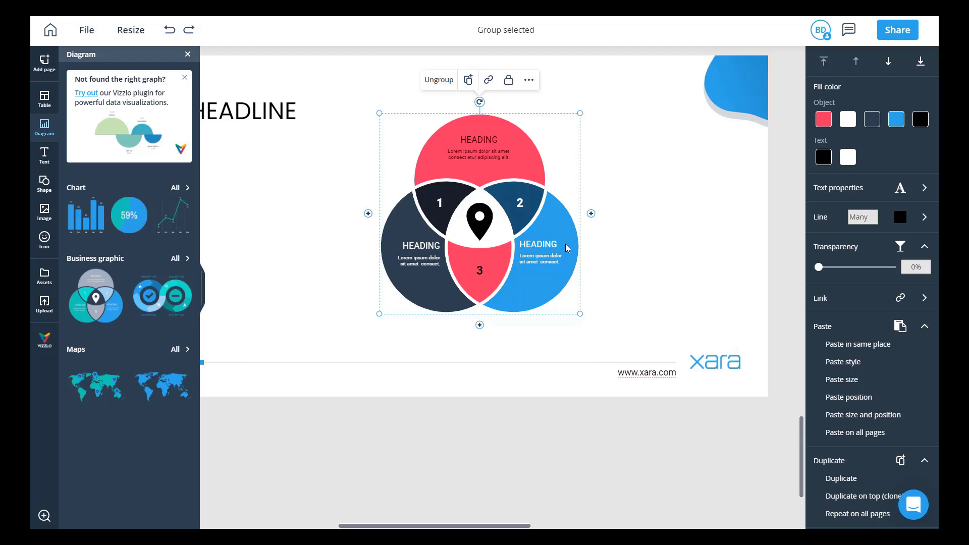
scroll(601, 264, "up", 3)
left_click(185, 56)
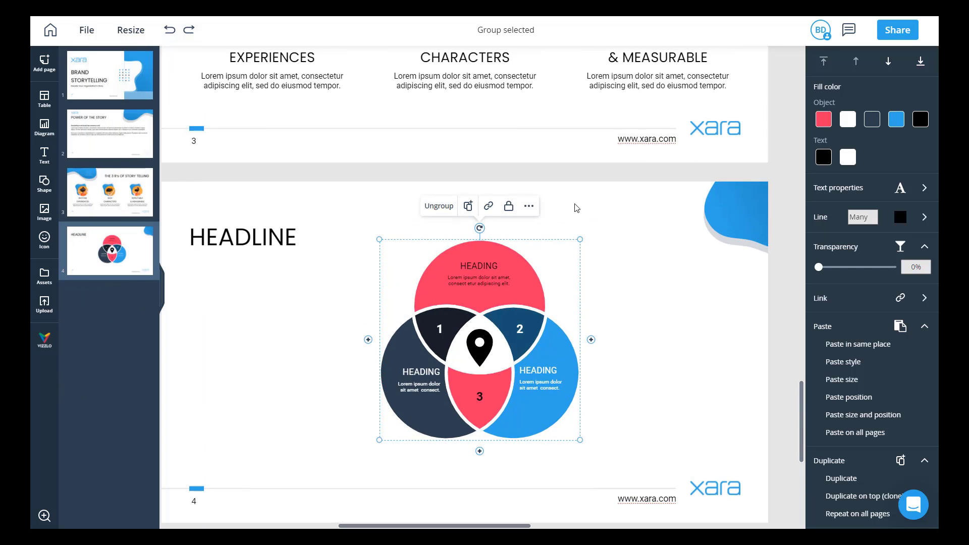
scroll(573, 205, "up", 12)
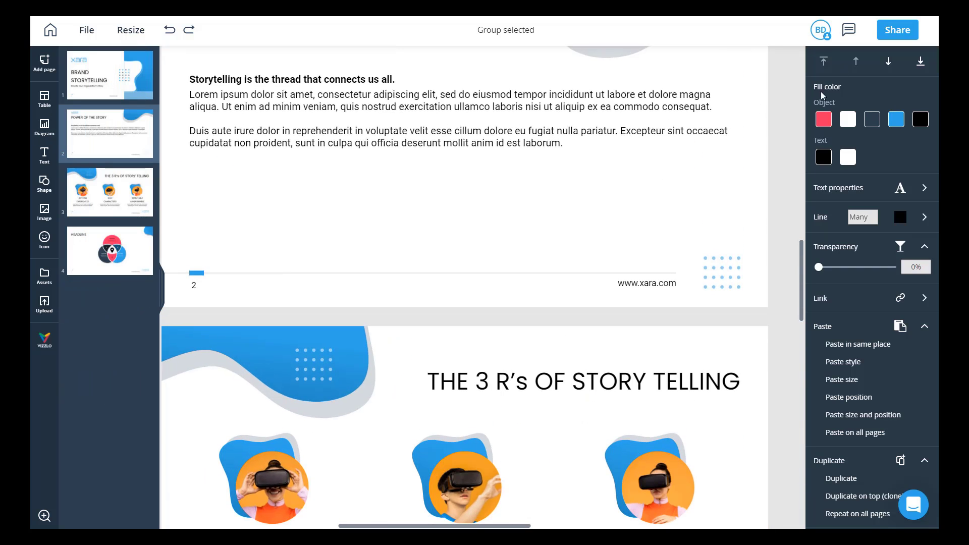
Apply the Xara logo brand and change its second colour to dark red #6e1010.
left_click(790, 142)
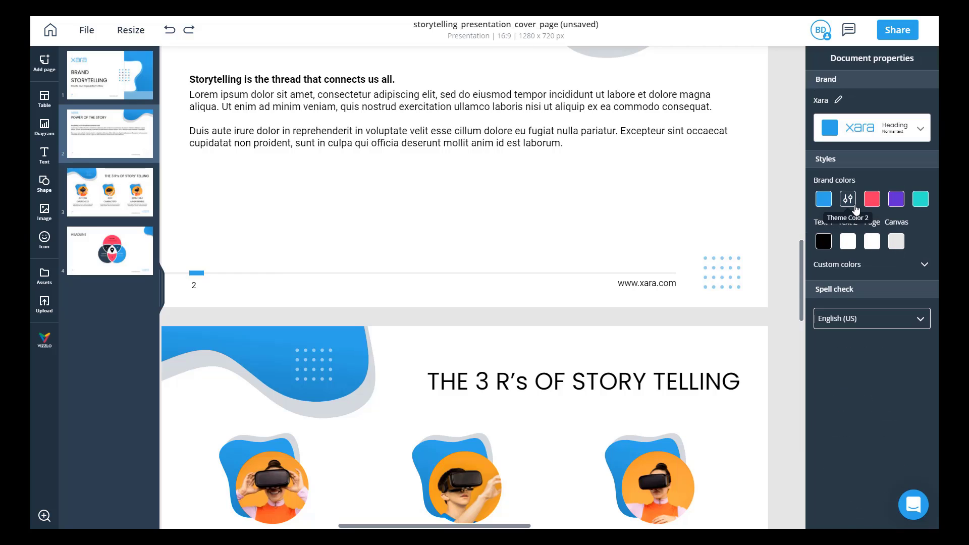
left_click(864, 129)
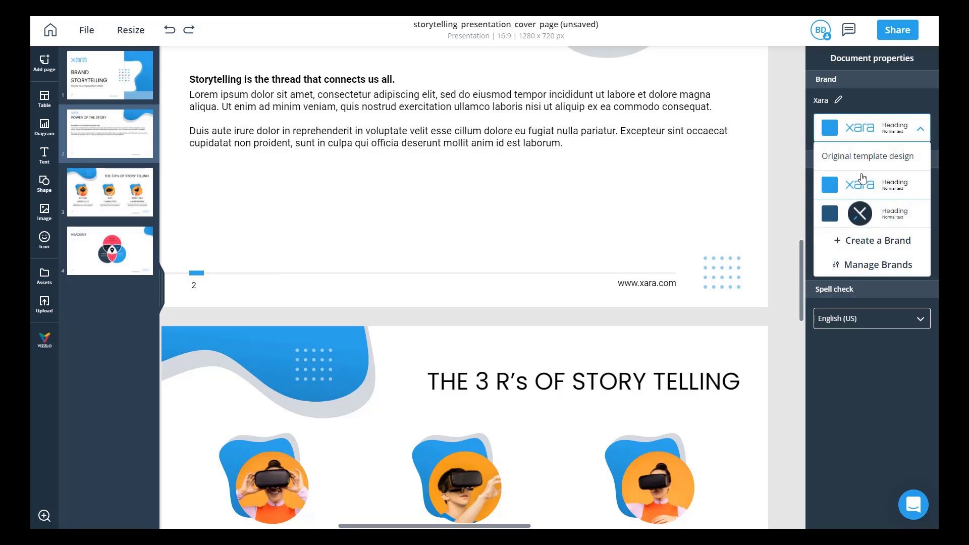
left_click(866, 214)
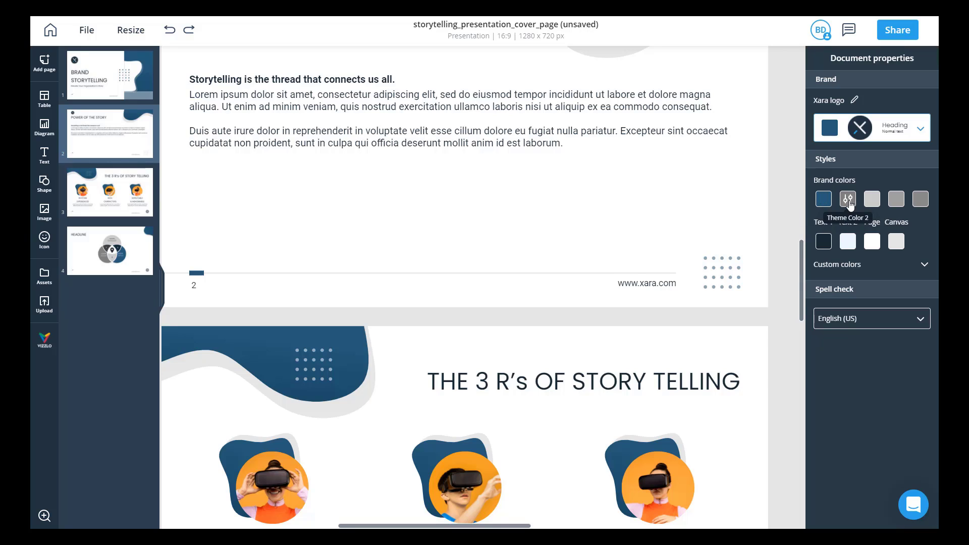
left_click(848, 199)
left_click_drag(714, 275, 786, 287)
left_click(776, 361)
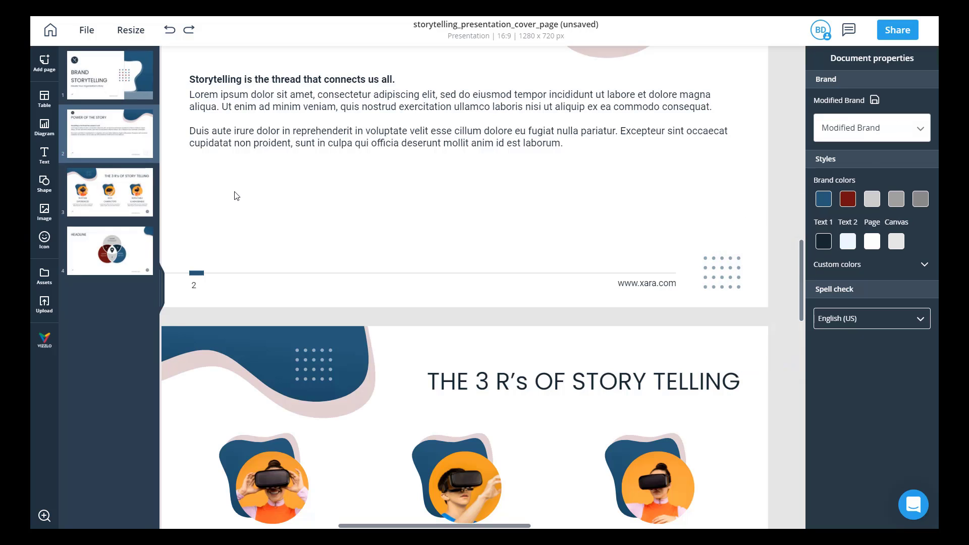
Save the modified colours into the Xara logo brand, keeping its name, logos and fonts.
left_click(875, 101)
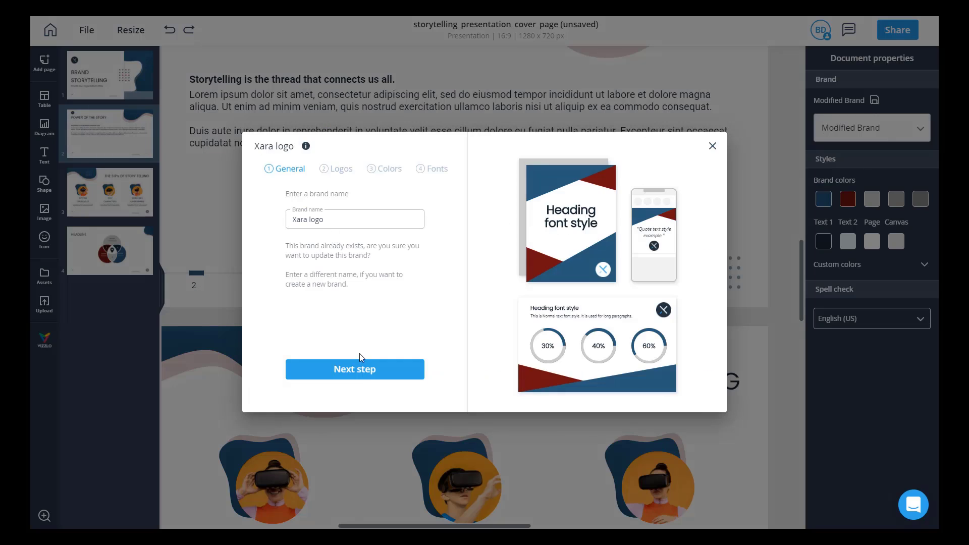
left_click(361, 373)
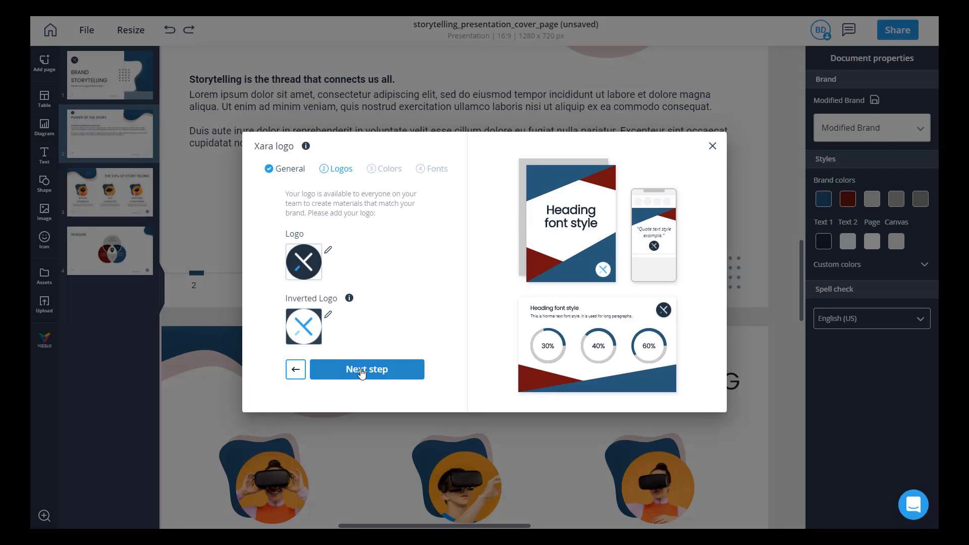
left_click(359, 374)
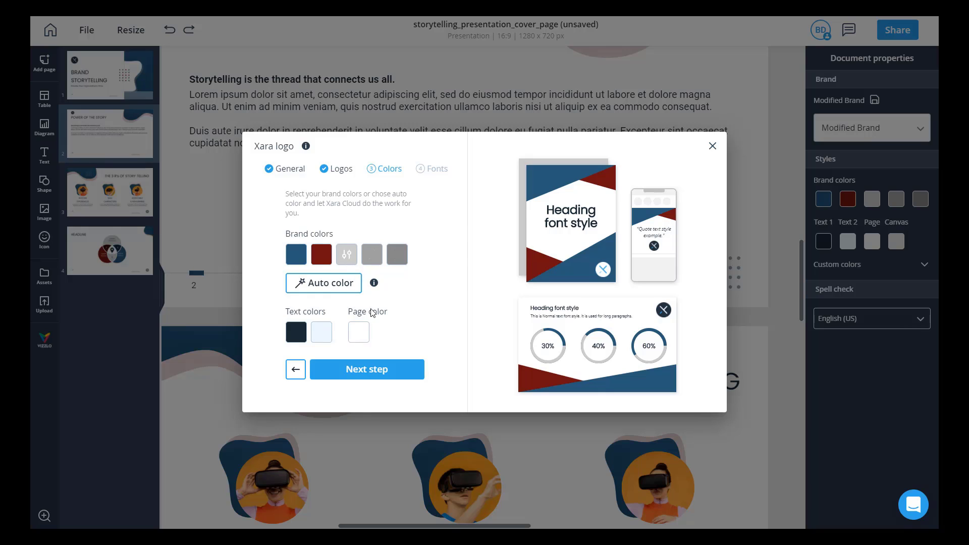
left_click(368, 380)
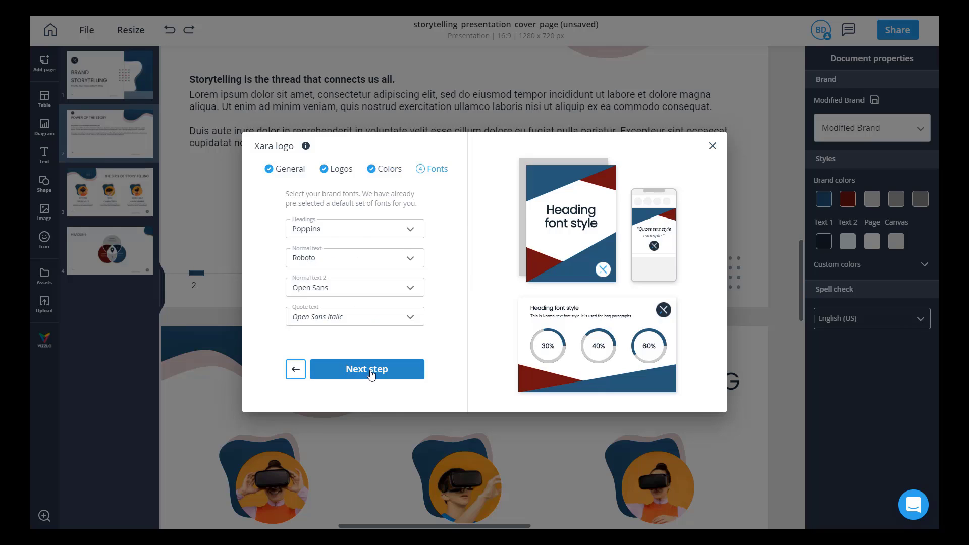
left_click(370, 377)
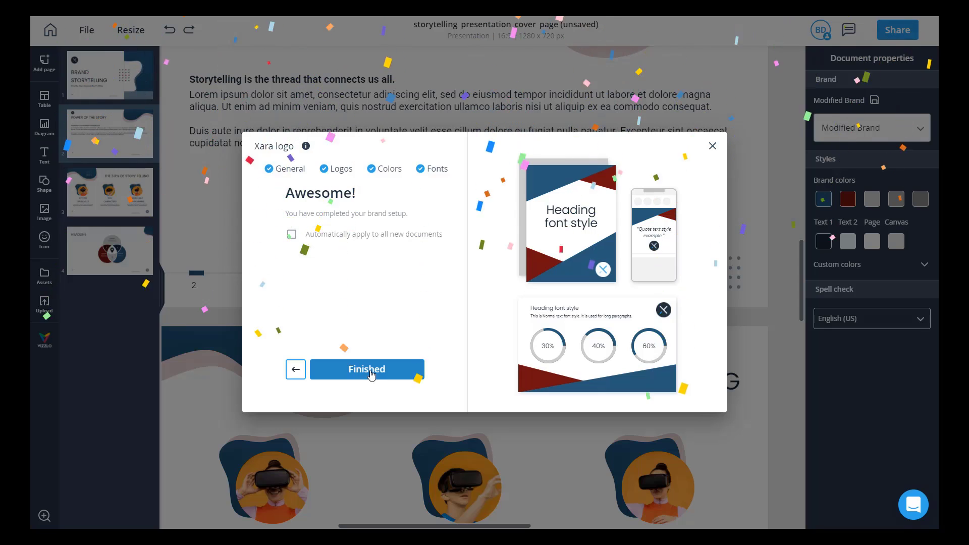
left_click(371, 376)
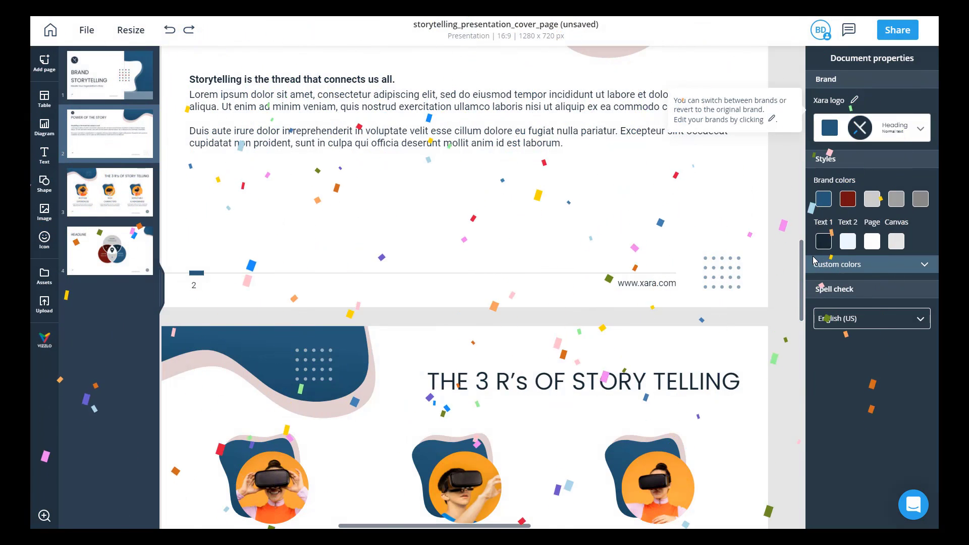